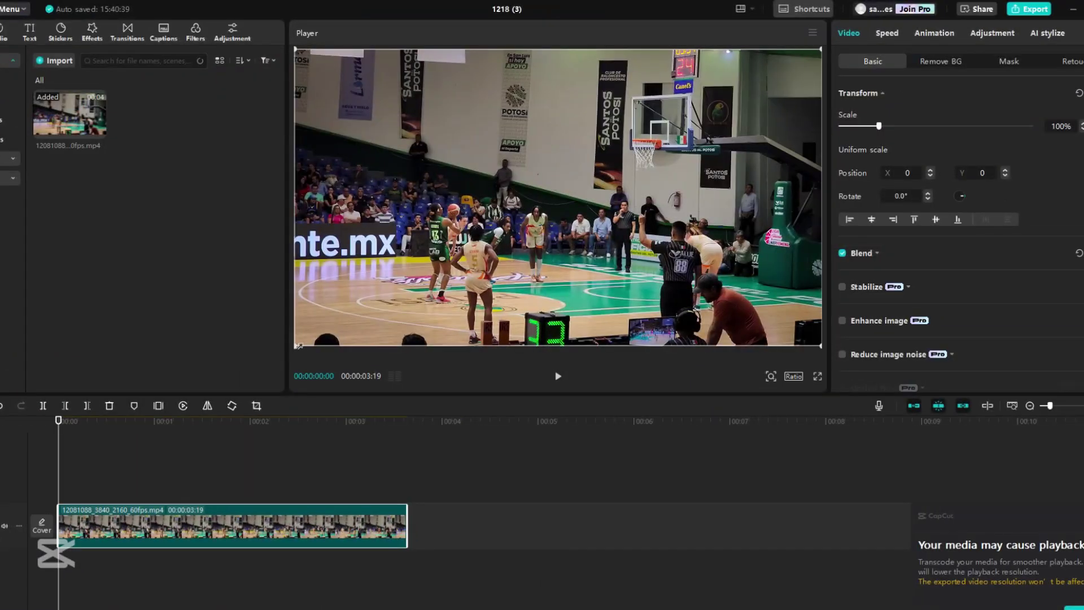
{"action": "scroll", "coordinate": [547, 229], "scroll_direction": "up", "scroll_amount": 5}
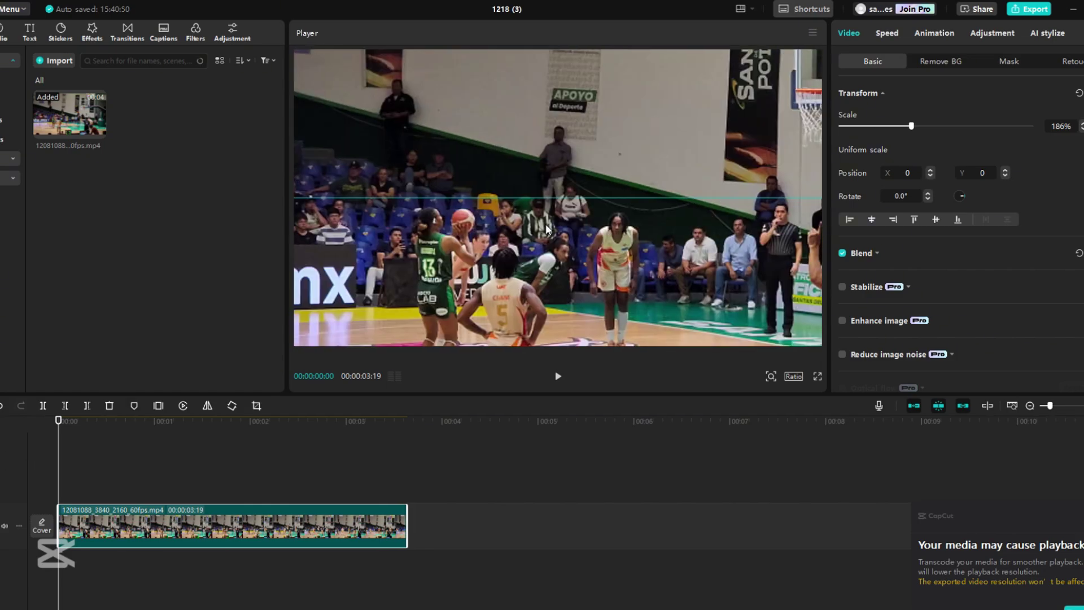
Step: Pan the zoomed clip toward the shooter and raise Scale to 218%
{"action": "left_click_drag", "start_coordinate": [546, 229], "coordinate": [625, 212]}
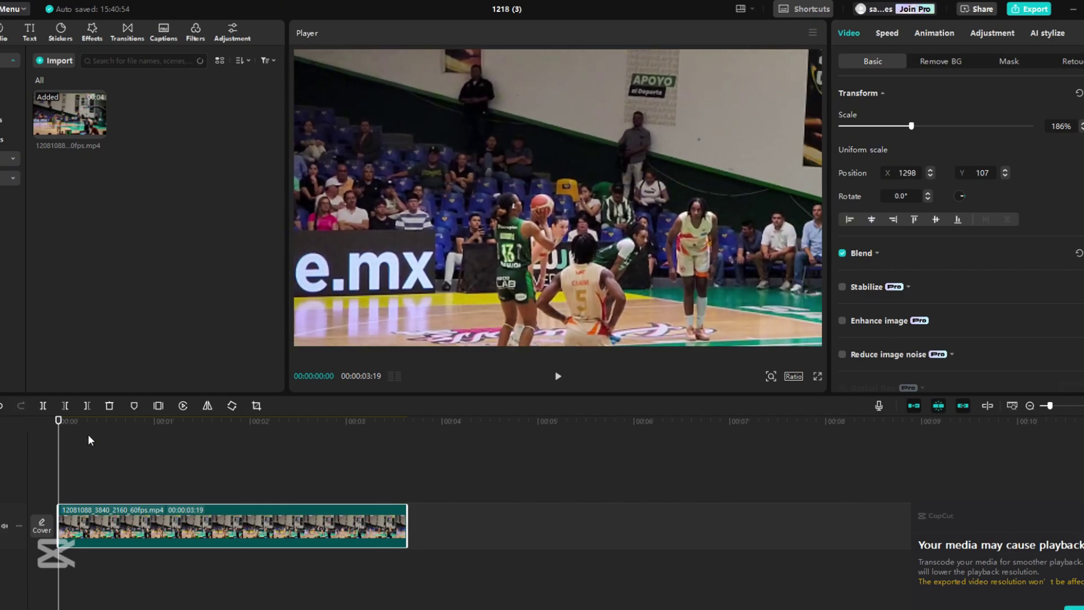
{"action": "left_click_drag", "start_coordinate": [912, 128], "coordinate": [924, 127]}
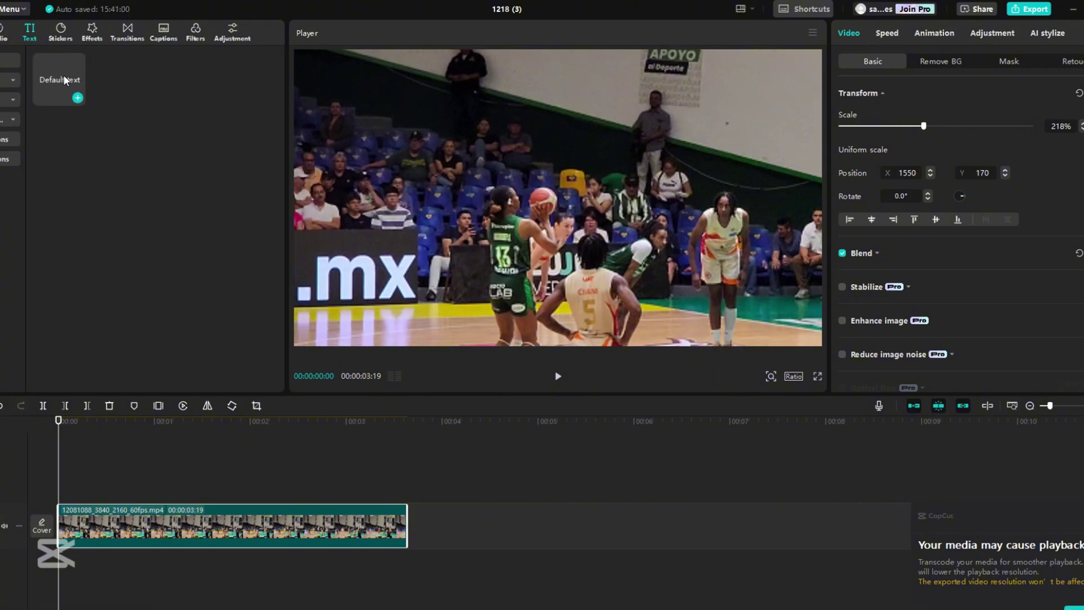
Step: Add a default text clip as the 'O' ring guide over the ball, and select the basketball clip
{"action": "left_click", "coordinate": [81, 100]}
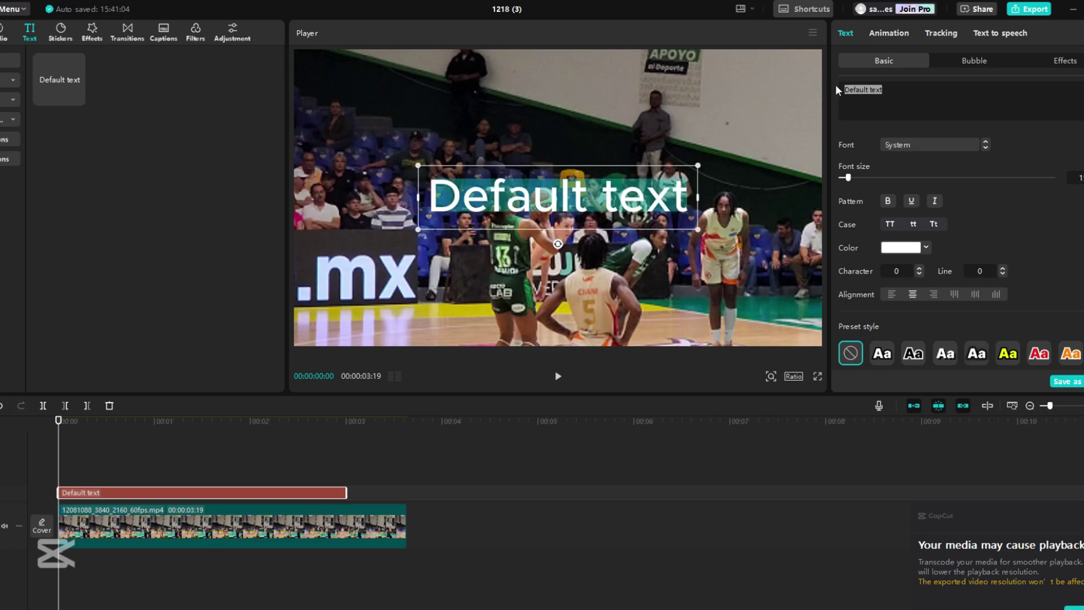
{"action": "type", "text": "O"}
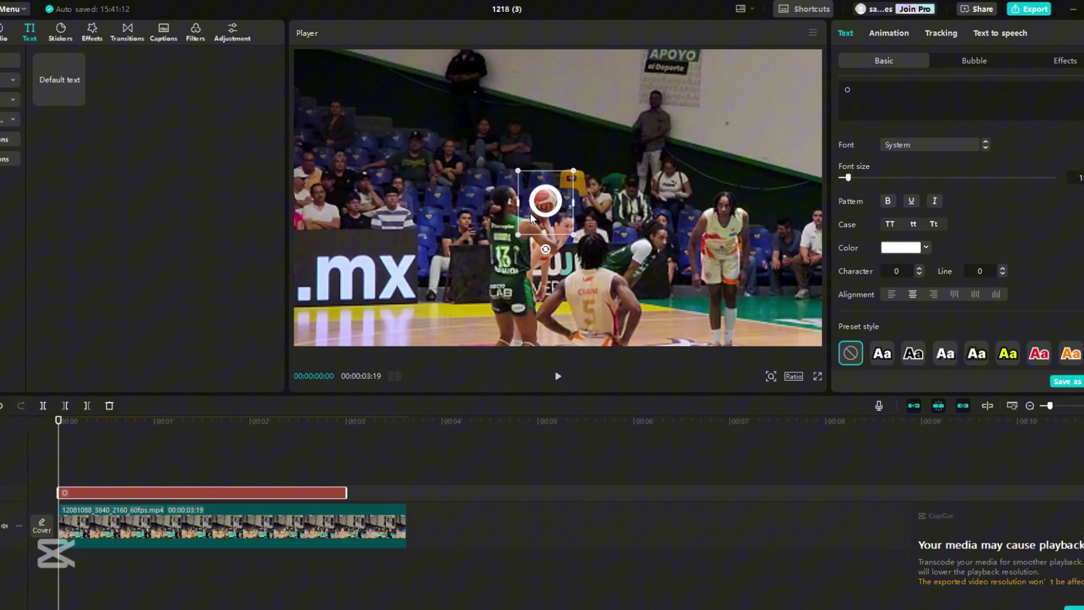
{"action": "left_click", "coordinate": [163, 530]}
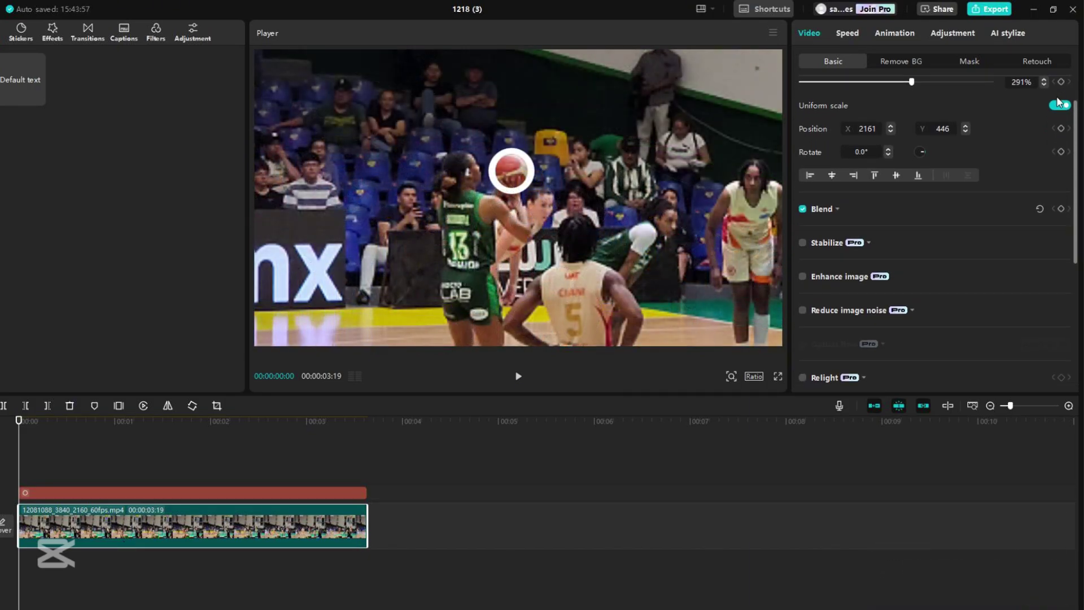
Step: Step frame by frame from the shot to the rim, keeping the ball under the O ring
{"action": "key", "text": "Right"}
{"action": "key", "text": "Right"}
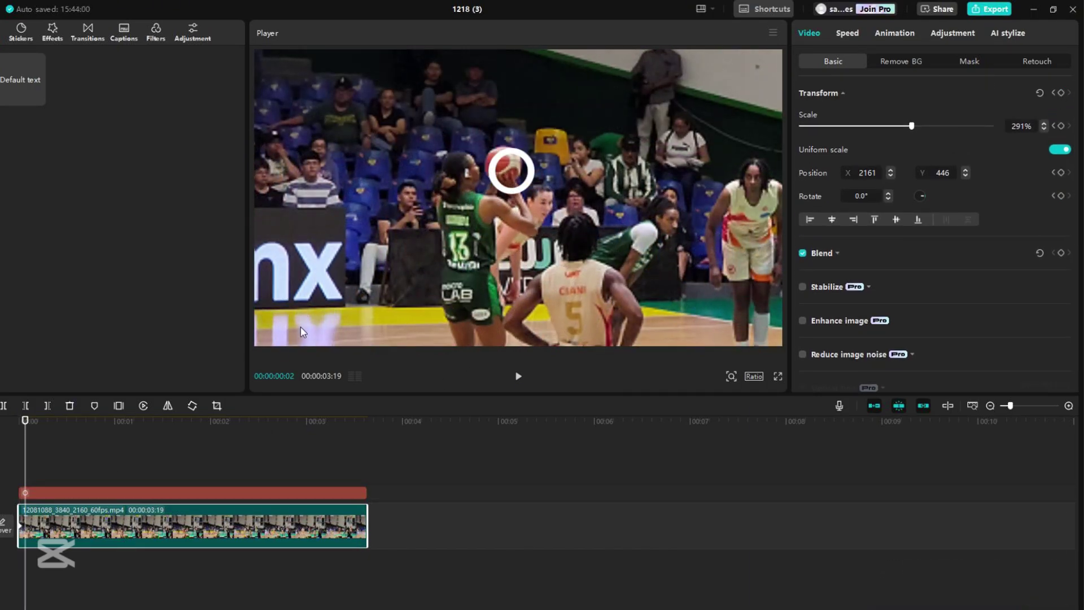
{"action": "key", "text": "Right"}
{"action": "key", "text": "Right"}
{"action": "key", "text": "Right"}
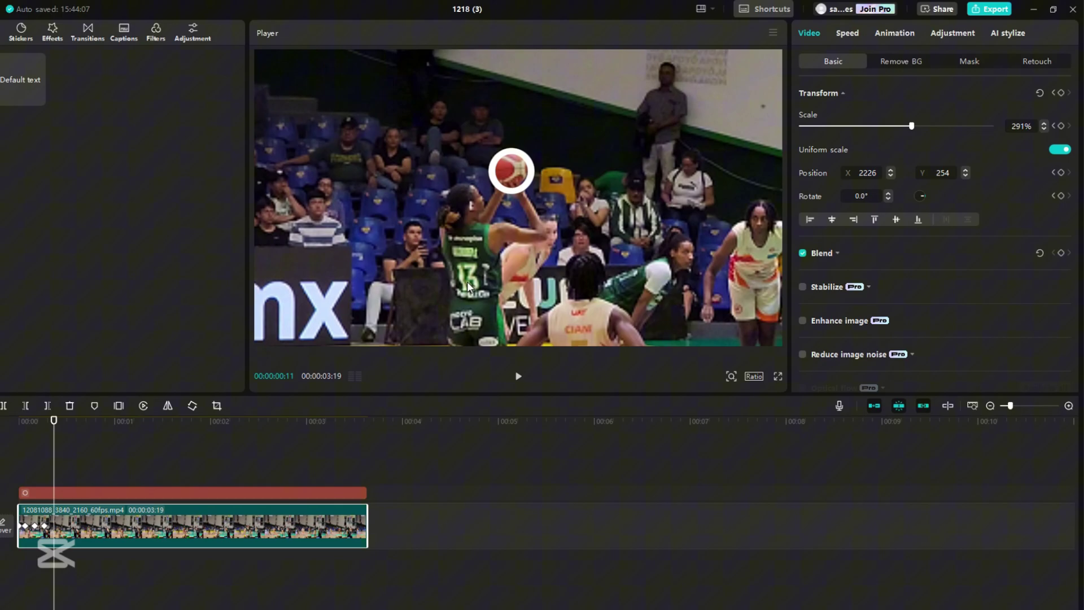
{"action": "key", "text": "Right"}
{"action": "key", "text": "Right"}
{"action": "key", "text": "Right"}
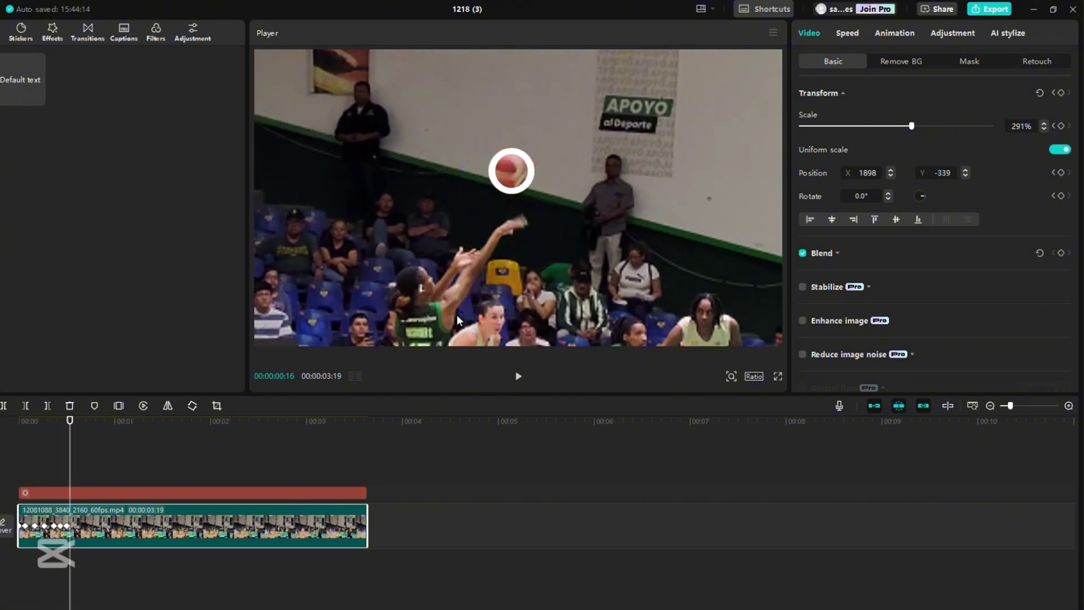
{"action": "key", "text": "Right"}
{"action": "key", "text": "Right"}
{"action": "key", "text": "Right"}
{"action": "key", "text": "Right"}
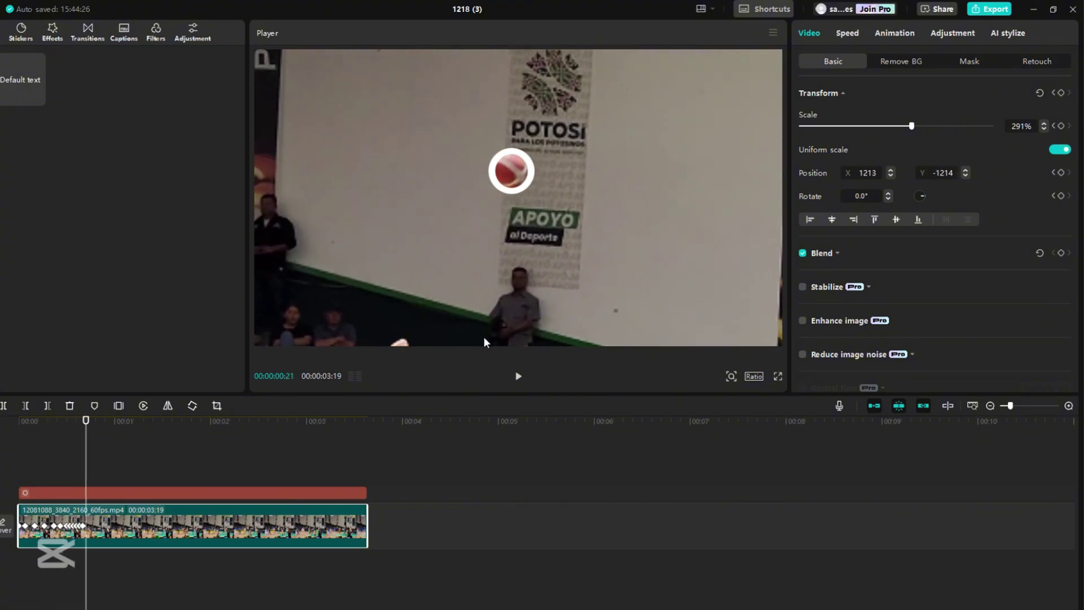
{"action": "key", "text": "Right"}
{"action": "key", "text": "Right"}
{"action": "key", "text": "Right"}
{"action": "key", "text": "Right"}
{"action": "key", "text": "Right"}
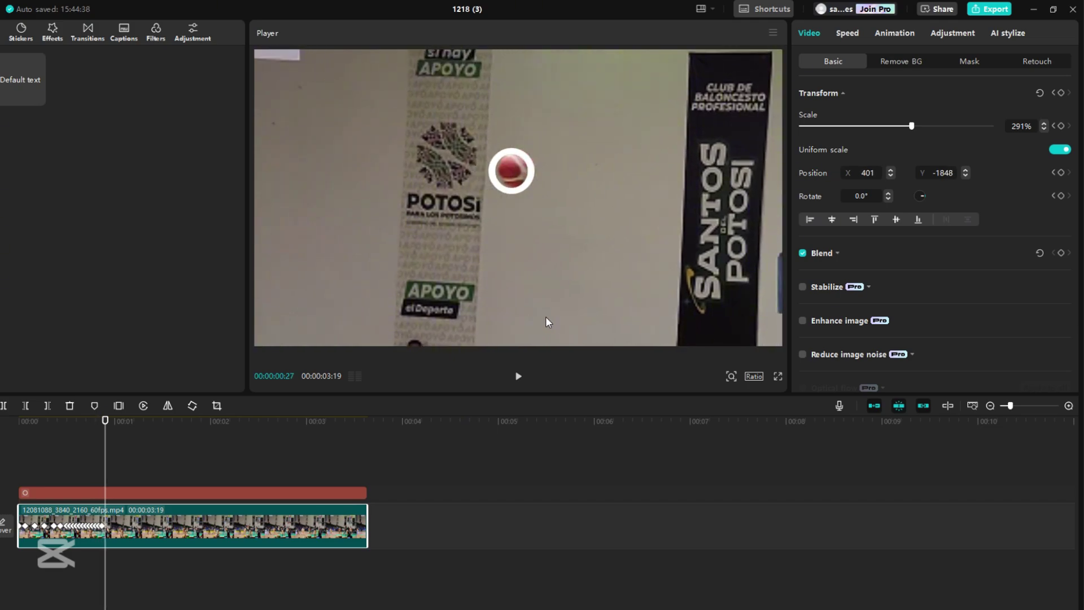
{"action": "key", "text": "Right"}
{"action": "key", "text": "Right"}
{"action": "key", "text": "Right"}
{"action": "key", "text": "Right"}
{"action": "key", "text": "Right"}
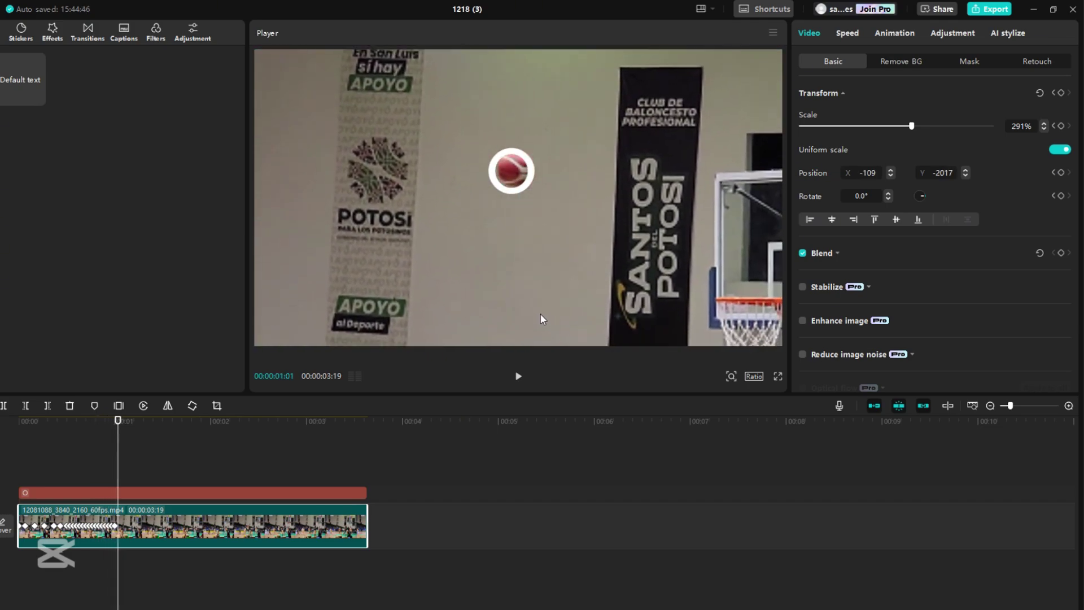
{"action": "key", "text": "Right"}
{"action": "key", "text": "Right"}
{"action": "key", "text": "Right"}
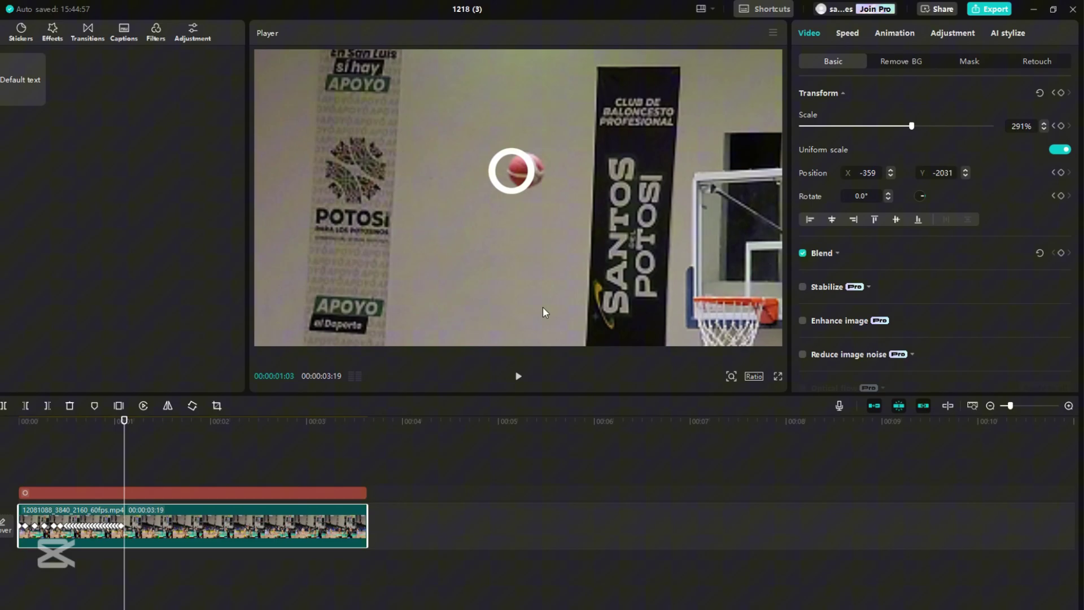
{"action": "key", "text": "Right"}
{"action": "key", "text": "Right"}
{"action": "key", "text": "Right"}
{"action": "key", "text": "Right"}
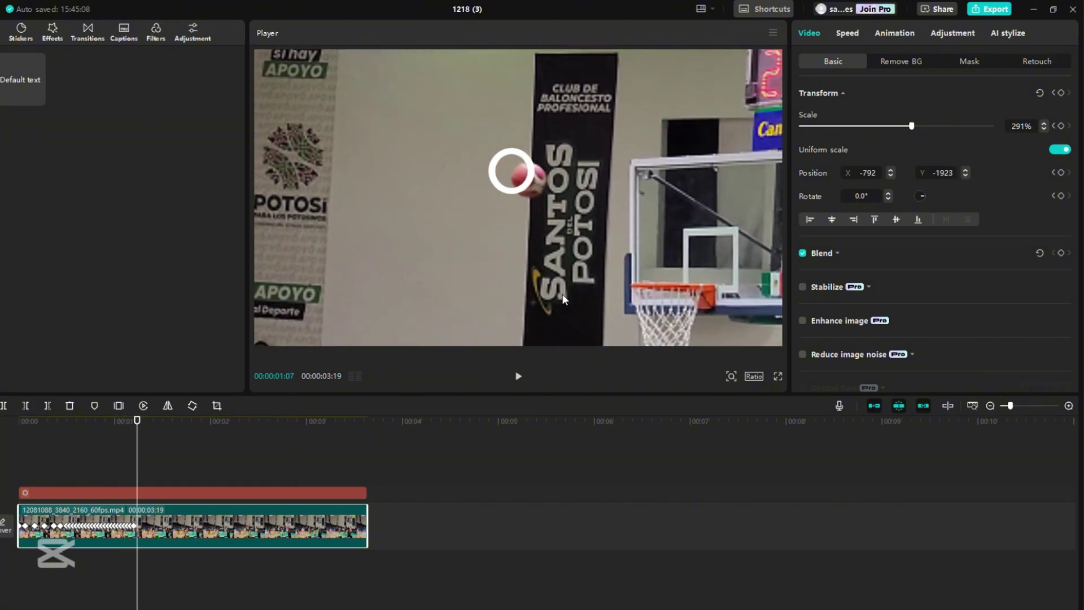
{"action": "key", "text": "Right"}
{"action": "key", "text": "Right"}
{"action": "key", "text": "Right"}
{"action": "key", "text": "Right"}
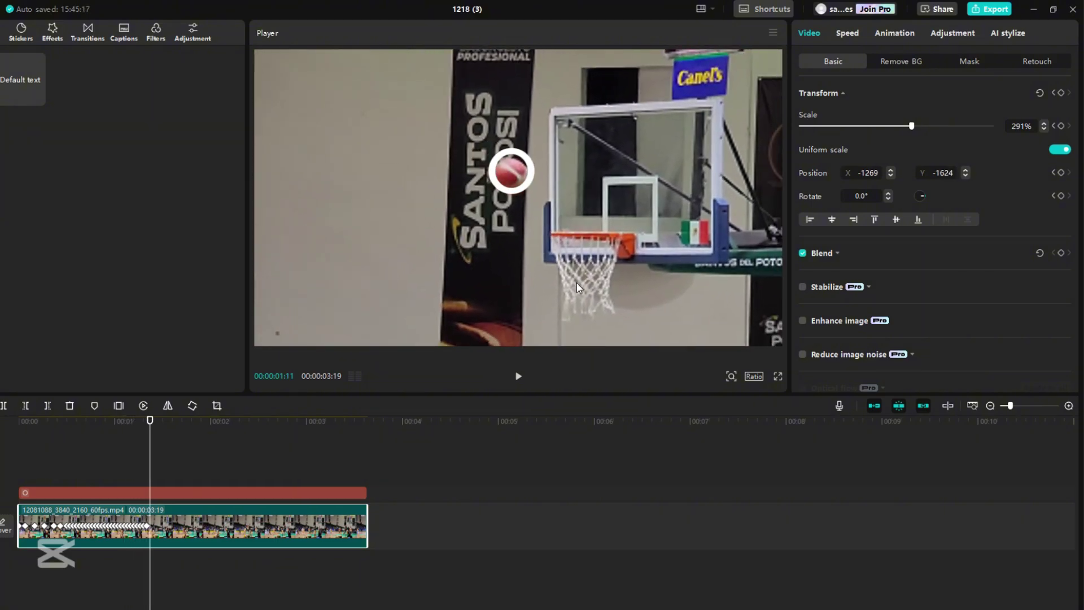
{"action": "key", "text": "Right"}
{"action": "key", "text": "Right"}
{"action": "key", "text": "Right"}
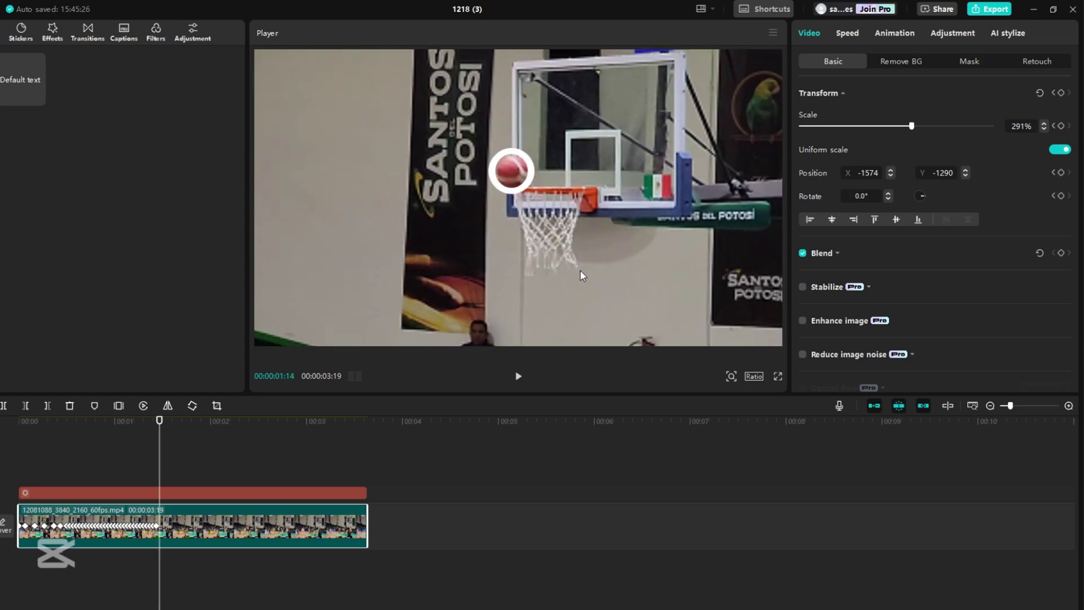
{"action": "key", "text": "Right"}
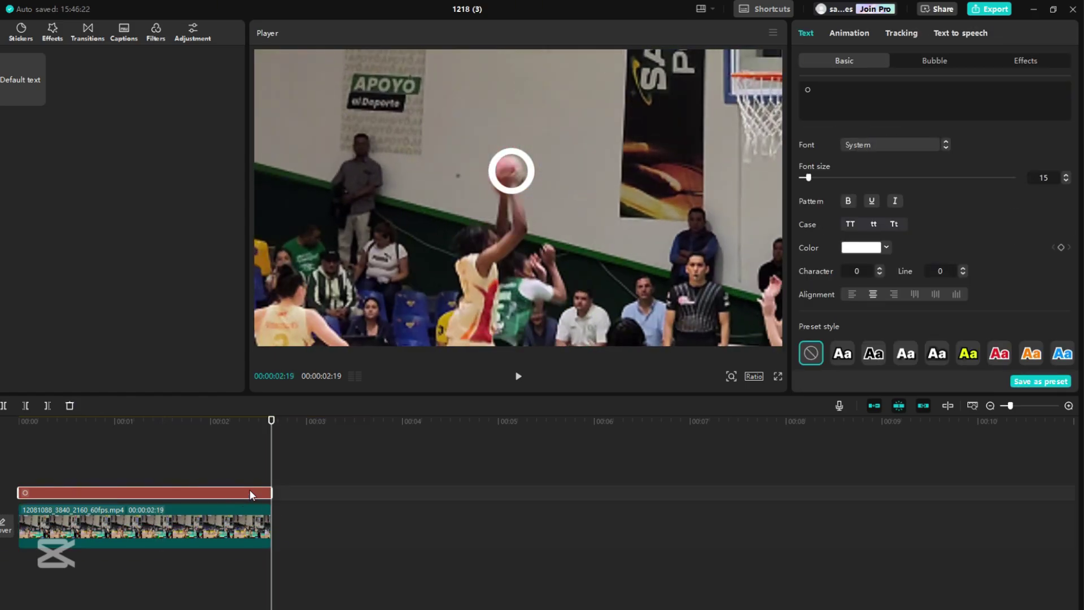
Step: Return the playhead to the start and play back the ball-tracked clip
{"action": "key", "text": "Home"}
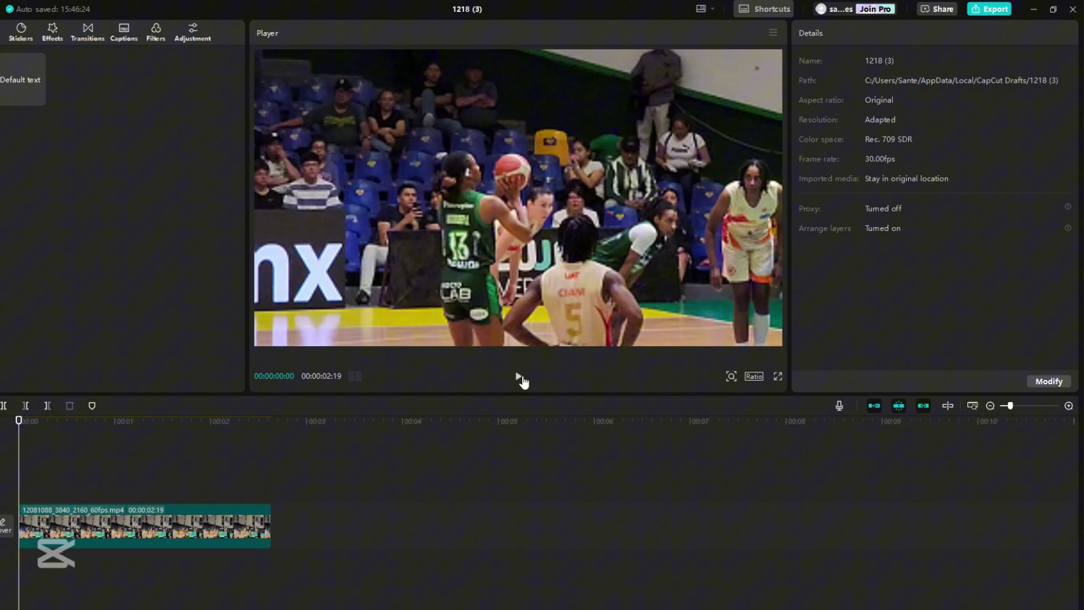
{"action": "left_click", "coordinate": [519, 376]}
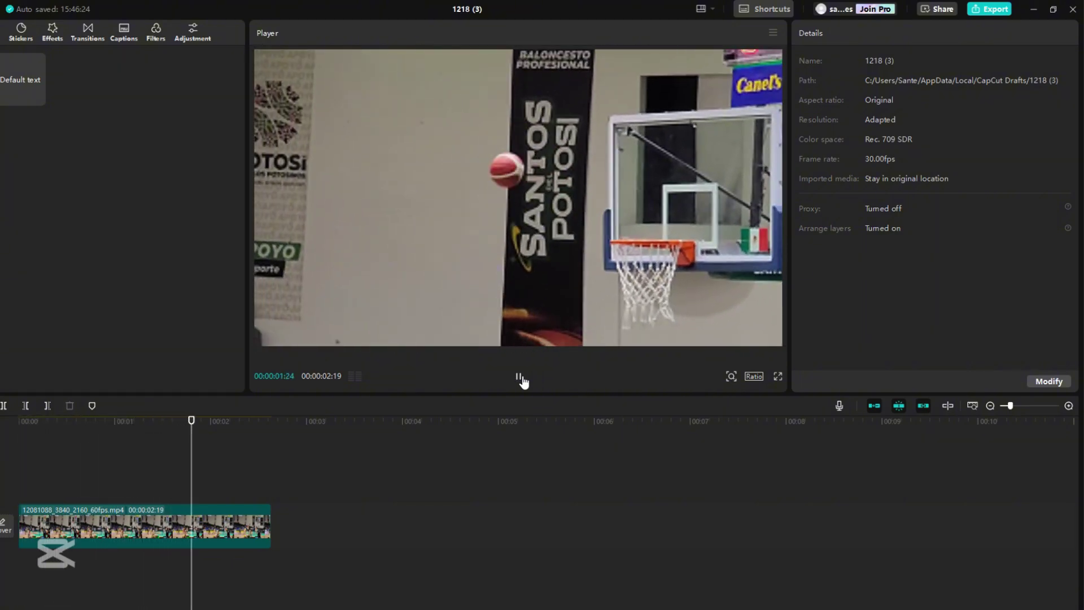